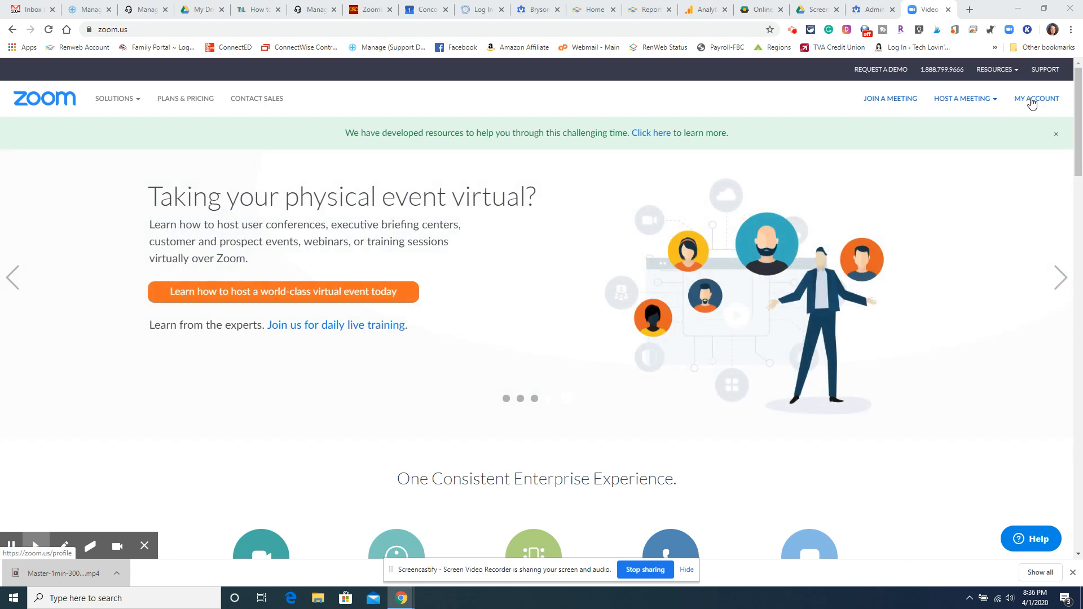
Open the account's meeting settings and turn off Join before host
click(1032, 102)
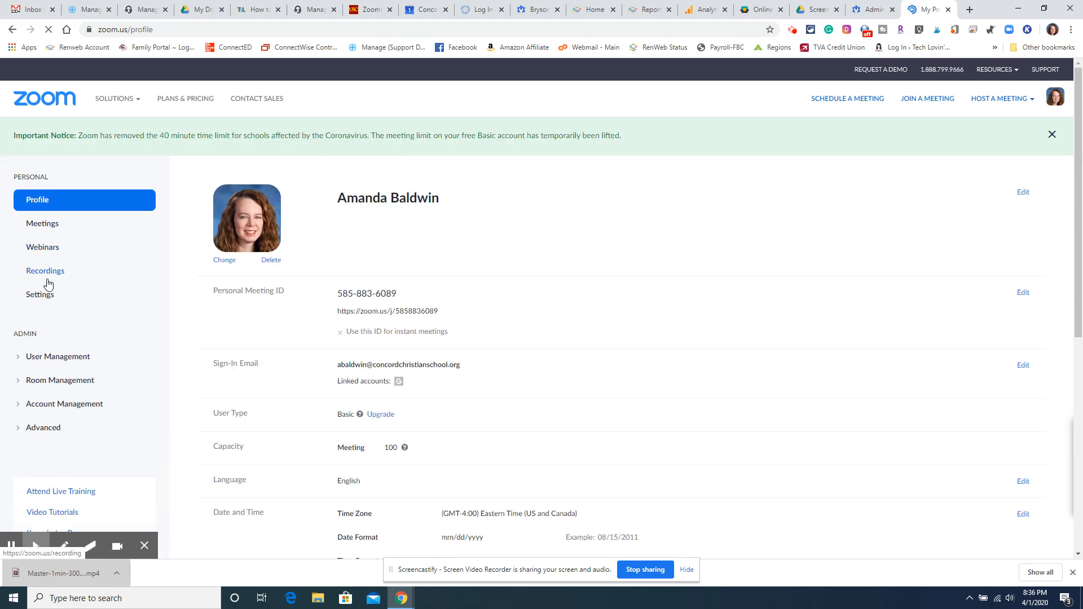
click(40, 295)
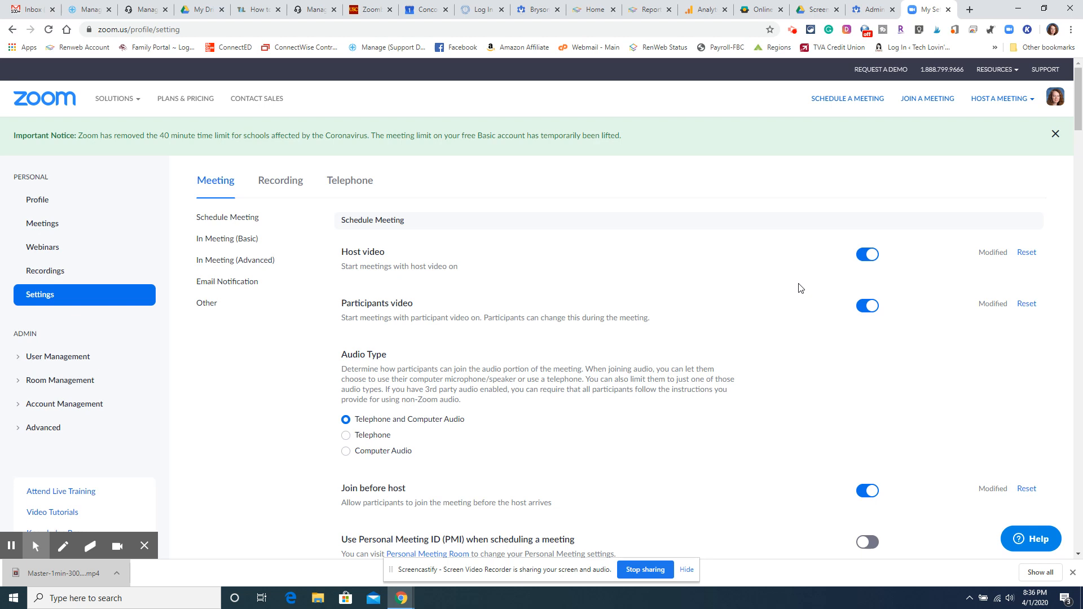
scroll(738, 294, down, 2)
scroll(738, 295, down, 2)
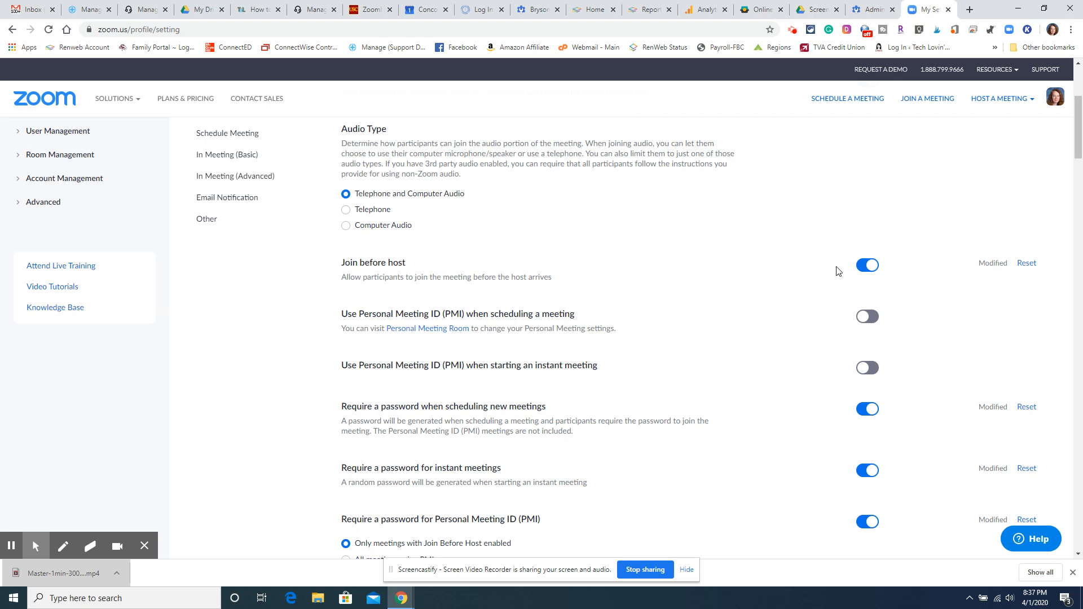
click(866, 266)
Scroll through the in-meeting settings and turn on Allow host to put attendee on hold
scroll(585, 266, down, 1)
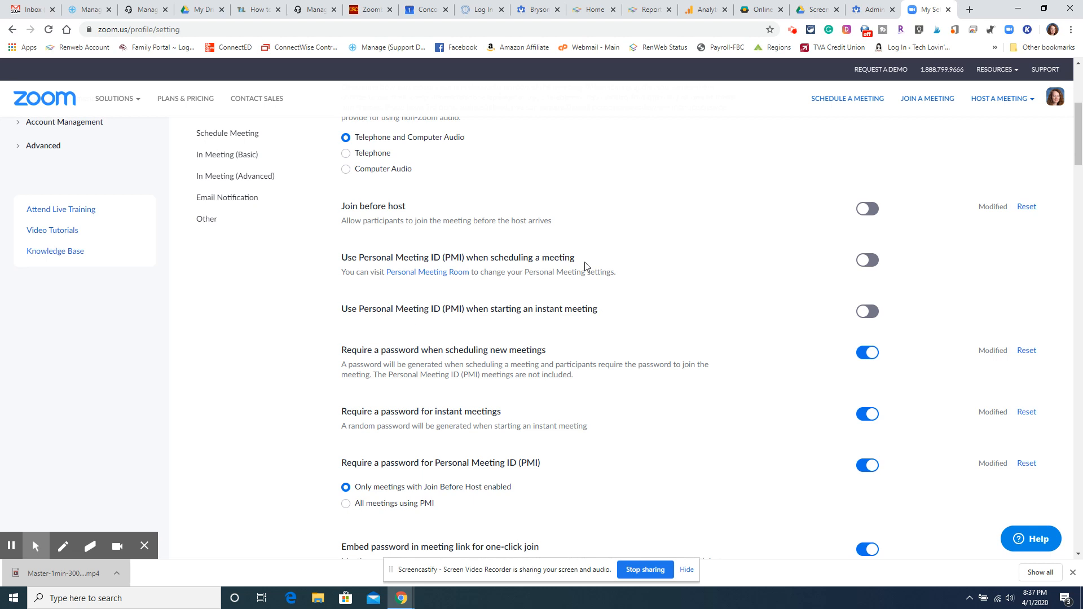
scroll(588, 296, down, 2)
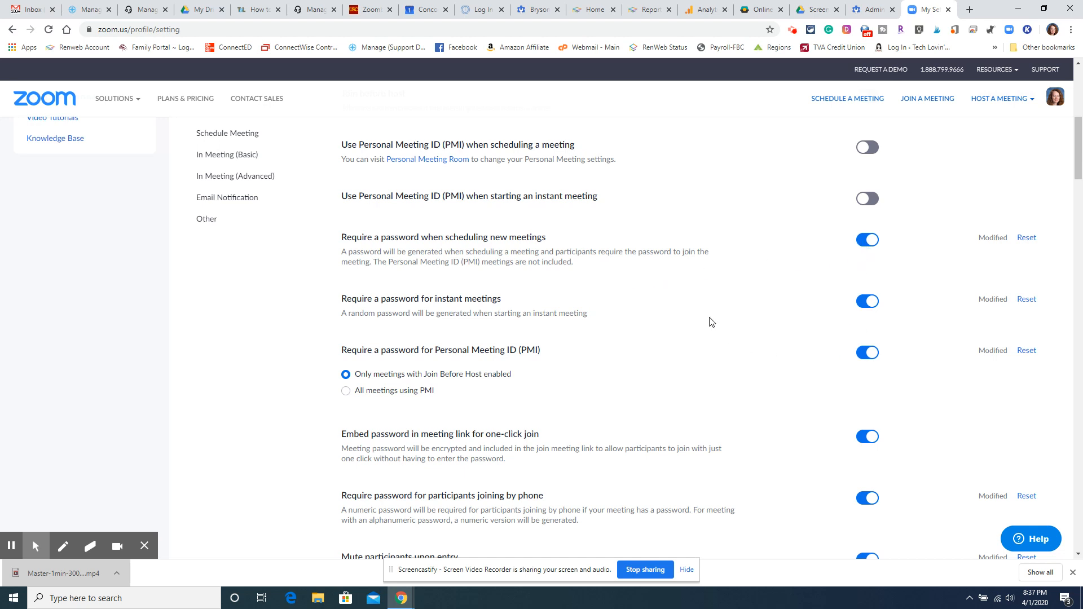
scroll(711, 322, down, 1)
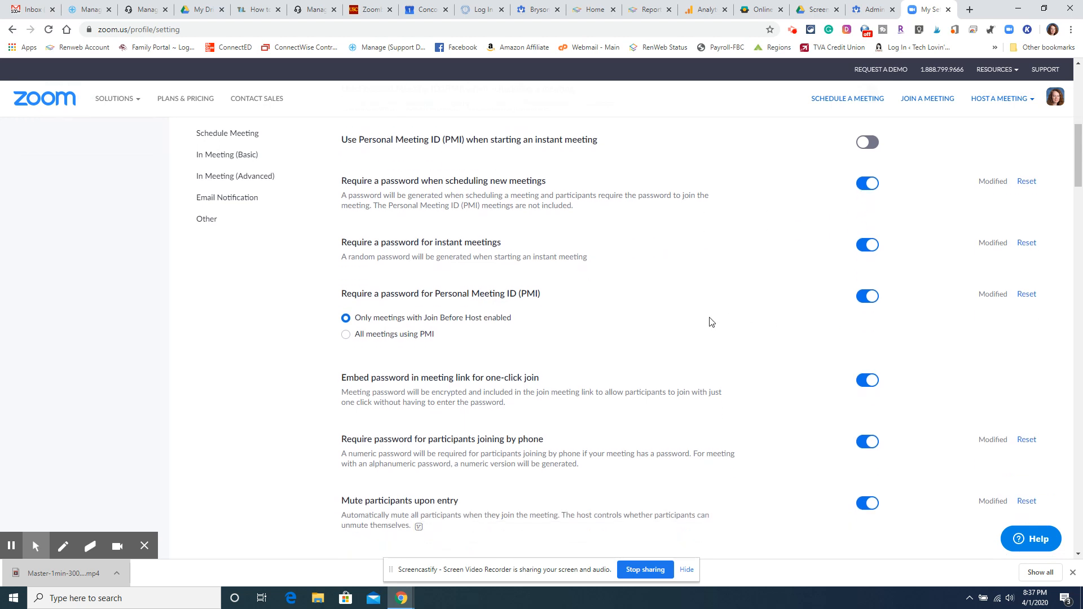
scroll(712, 321, down, 1)
scroll(712, 321, down, 3)
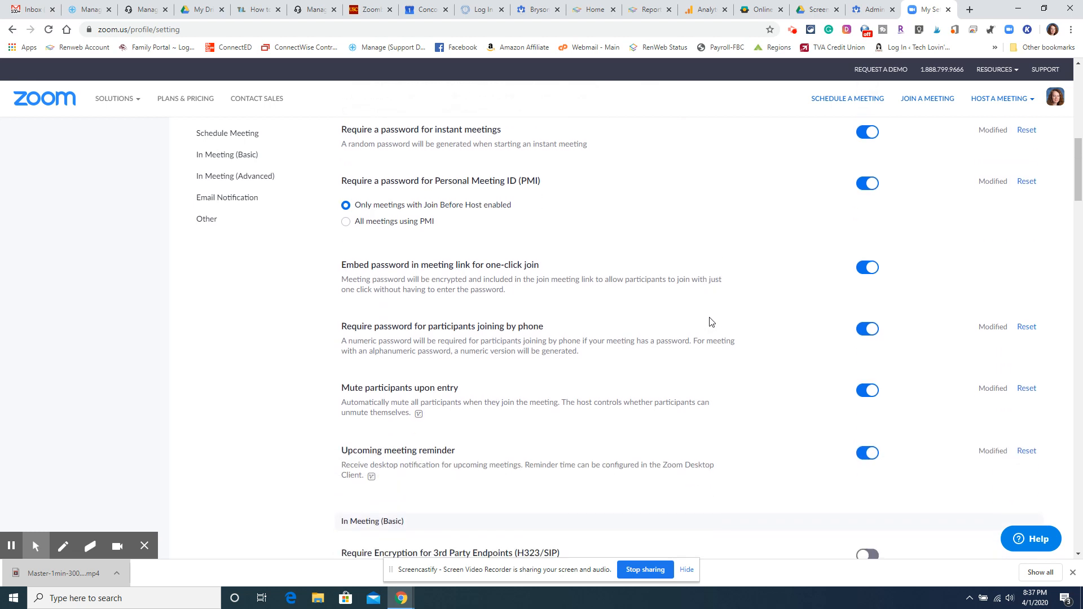
scroll(712, 322, down, 1)
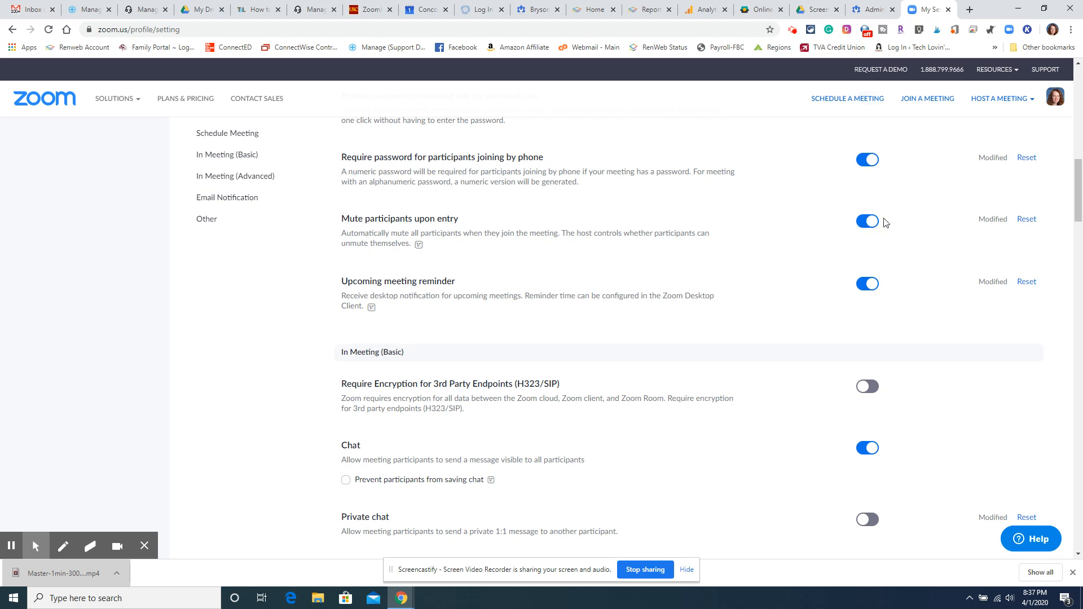
scroll(716, 248, down, 4)
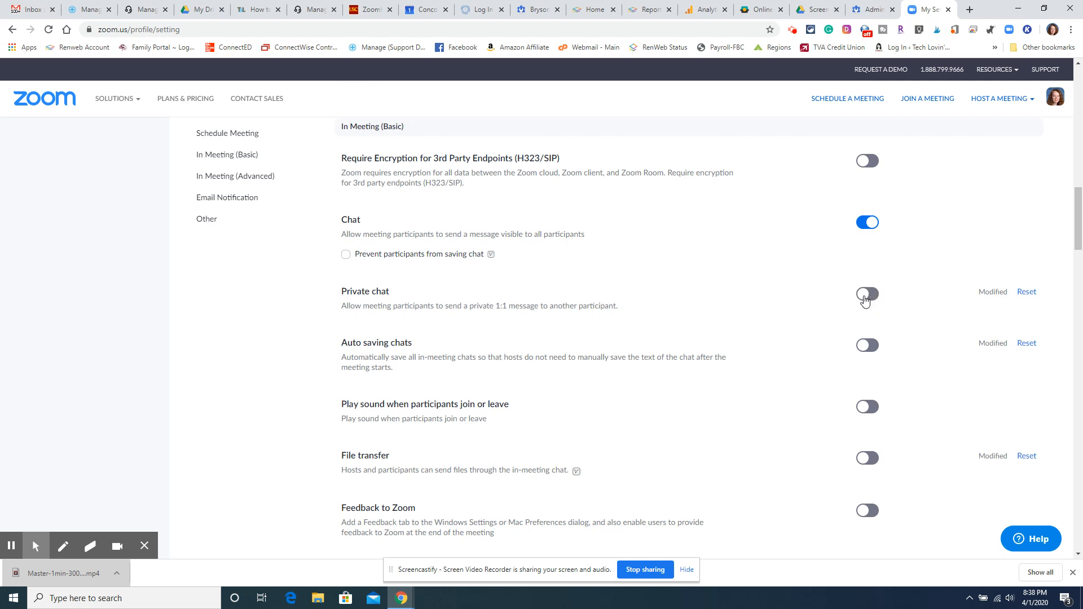
scroll(697, 314, down, 1)
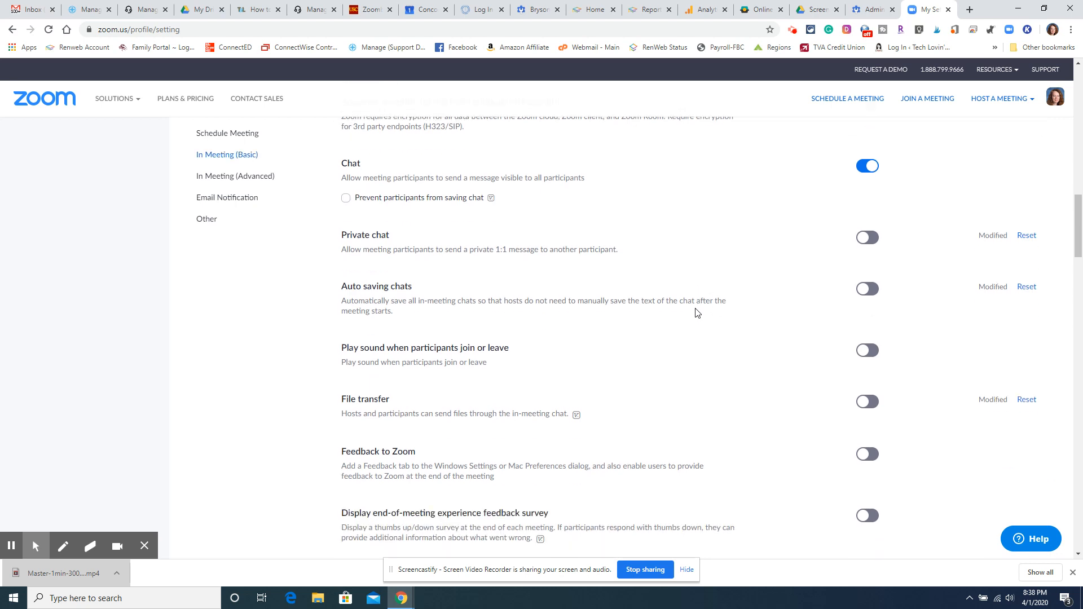
scroll(698, 314, down, 1)
scroll(697, 314, down, 1)
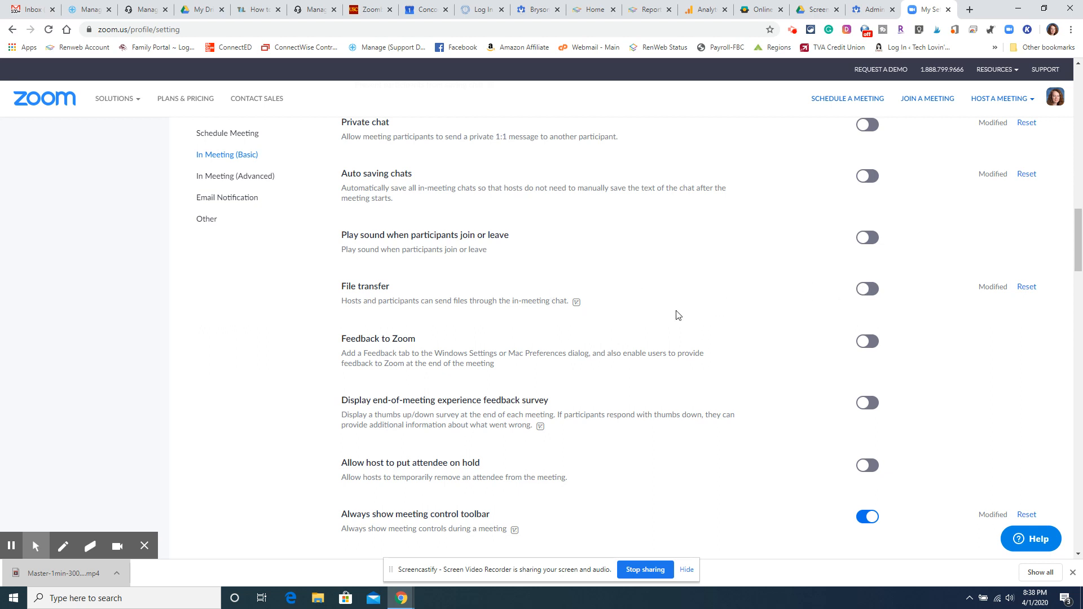
scroll(677, 315, down, 1)
scroll(677, 315, down, 2)
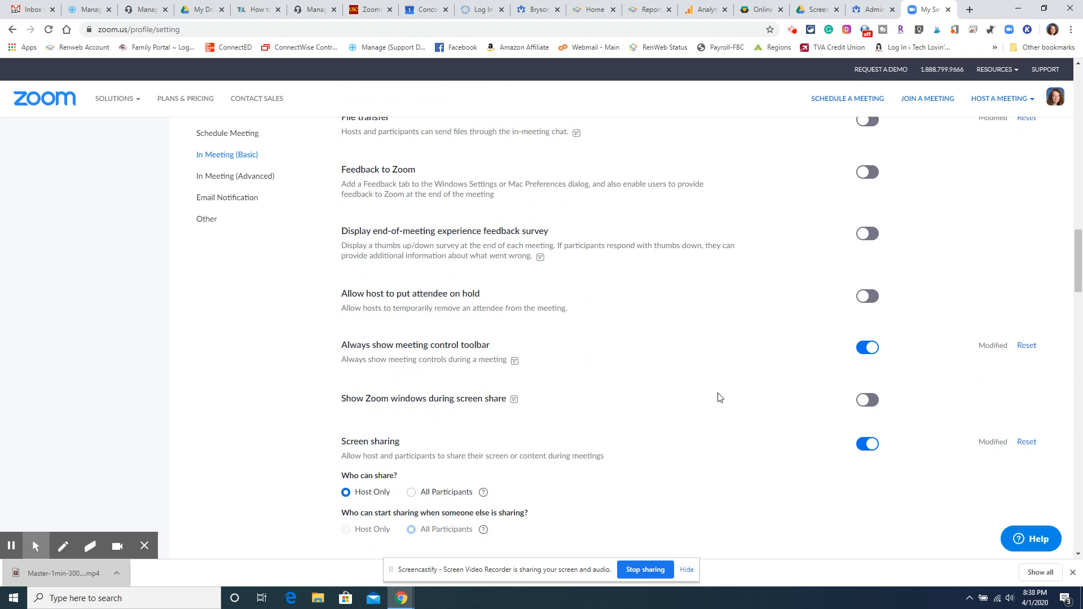
scroll(720, 398, down, 1)
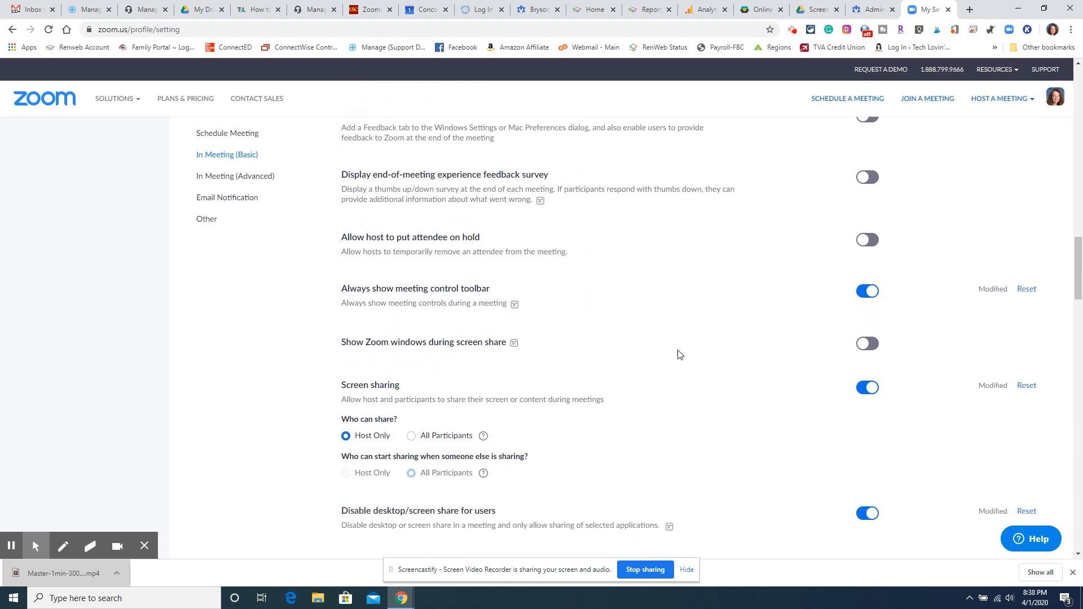
click(869, 240)
Toggle the Allow removed participants to rejoin setting
scroll(489, 254, down, 2)
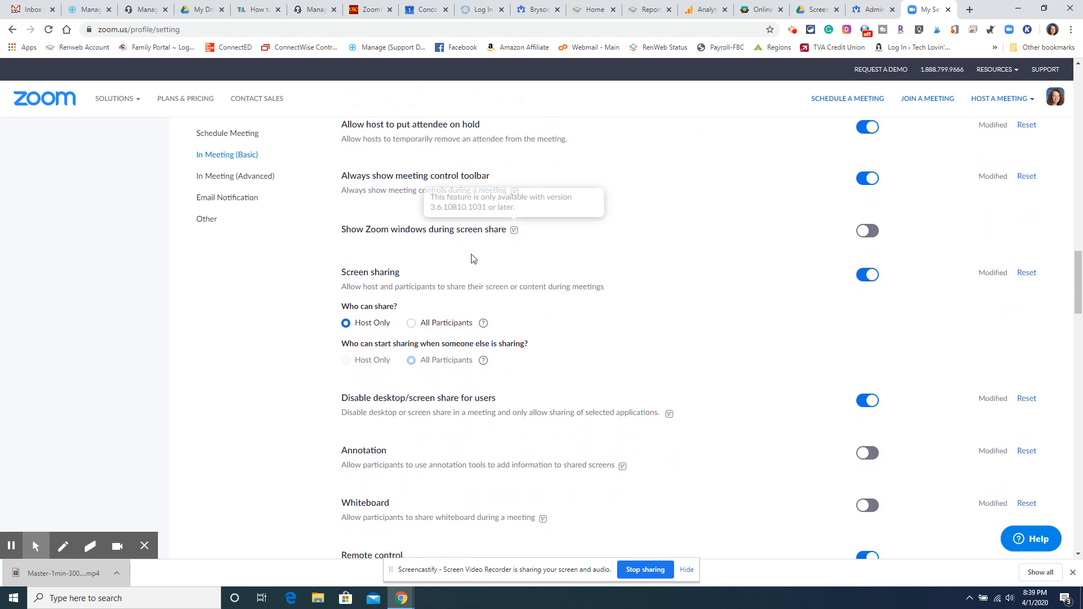
scroll(472, 259, down, 1)
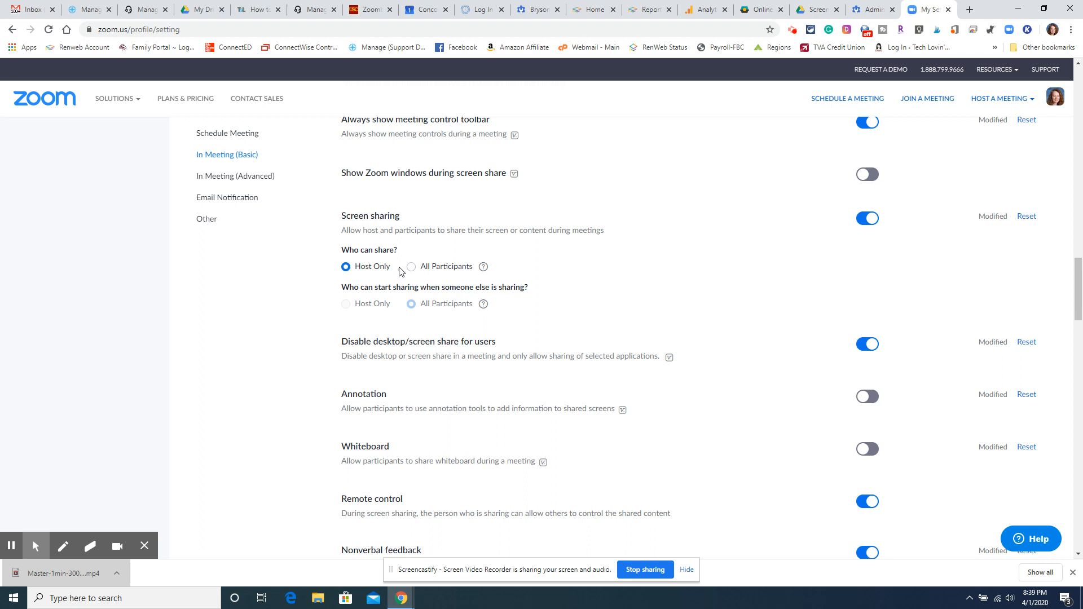
scroll(400, 272, down, 1)
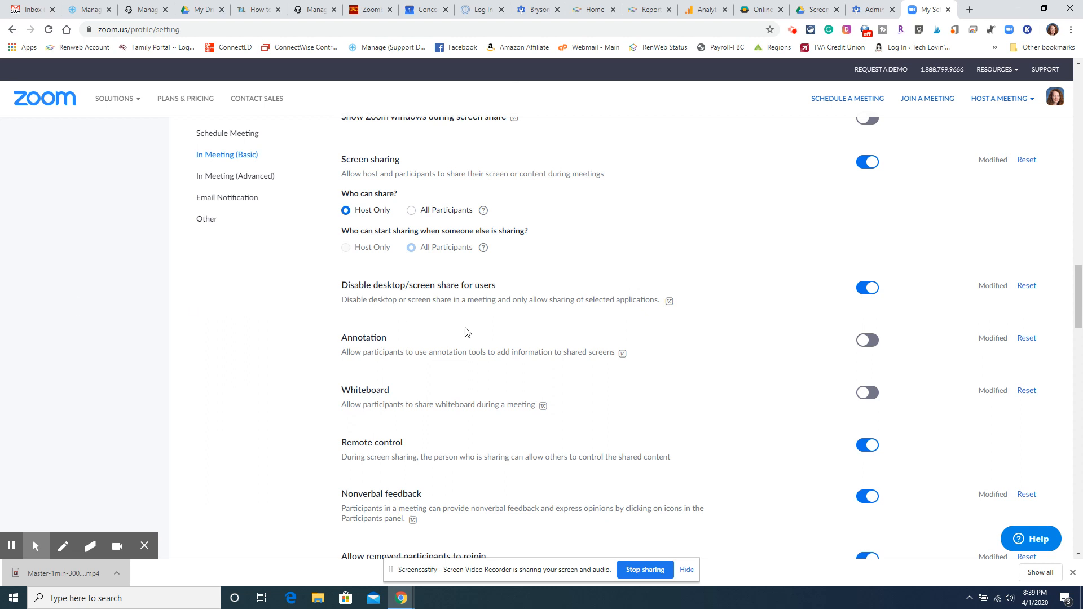
scroll(466, 331, down, 1)
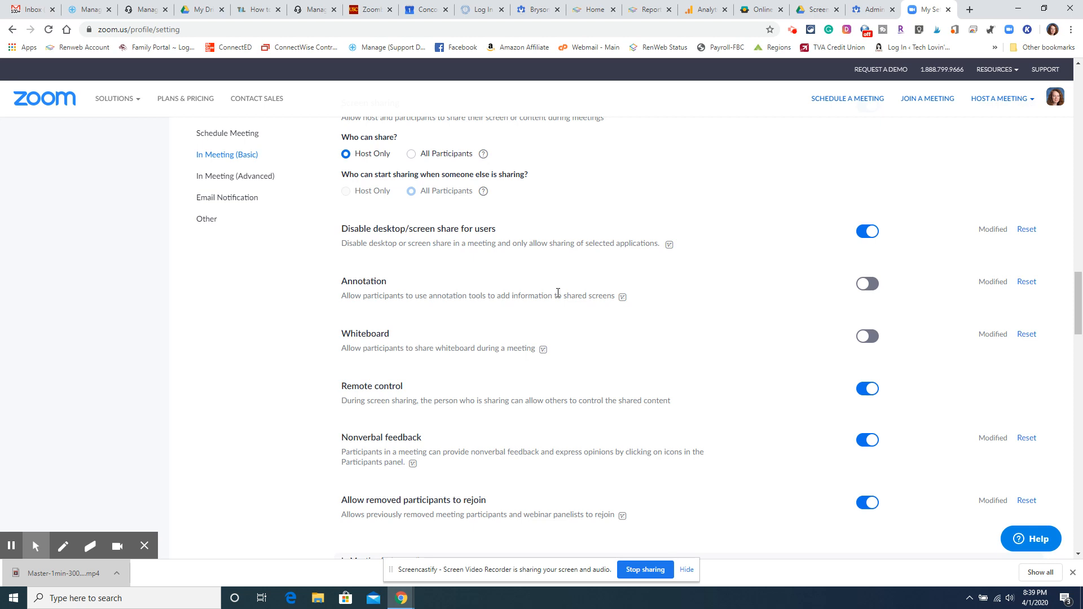
scroll(558, 293, down, 1)
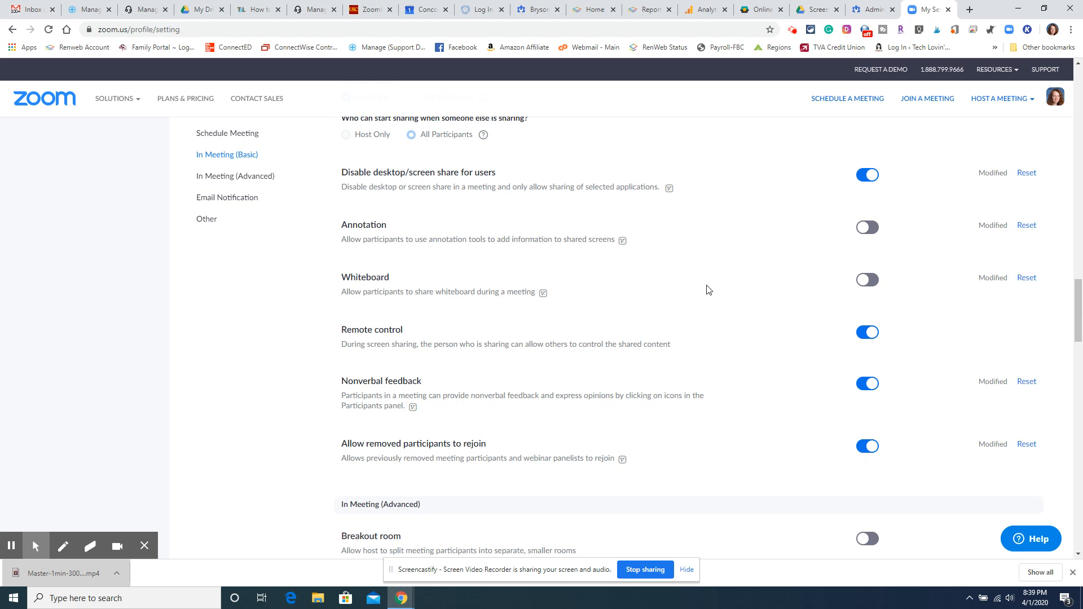
scroll(709, 290, down, 3)
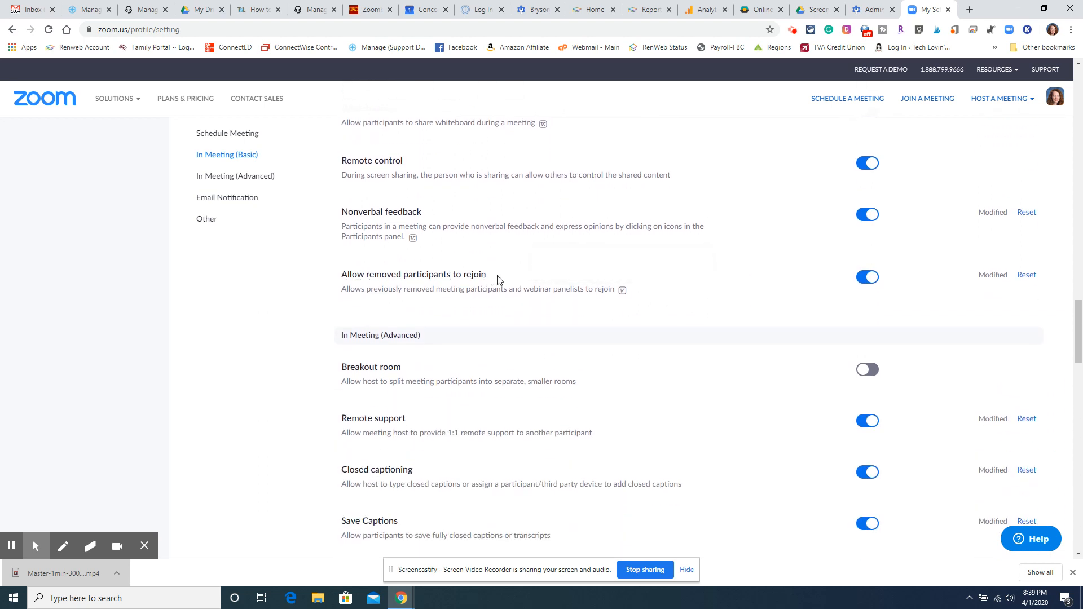
click(873, 279)
Start a new meeting with video off from the host menu and open it in the Zoom app
scroll(817, 273, down, 3)
scroll(658, 283, down, 5)
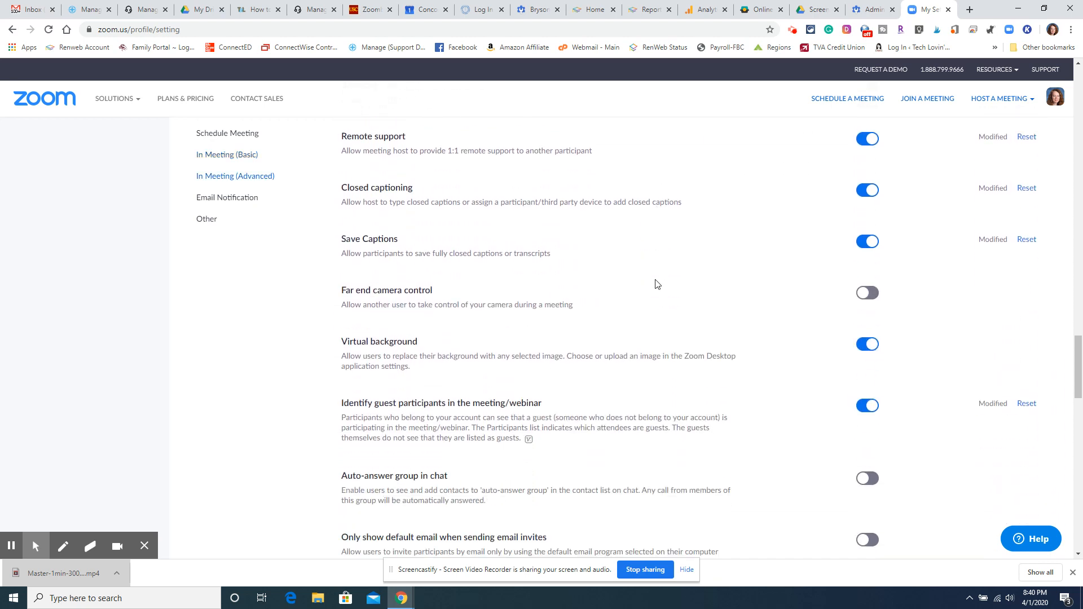
scroll(658, 283, down, 5)
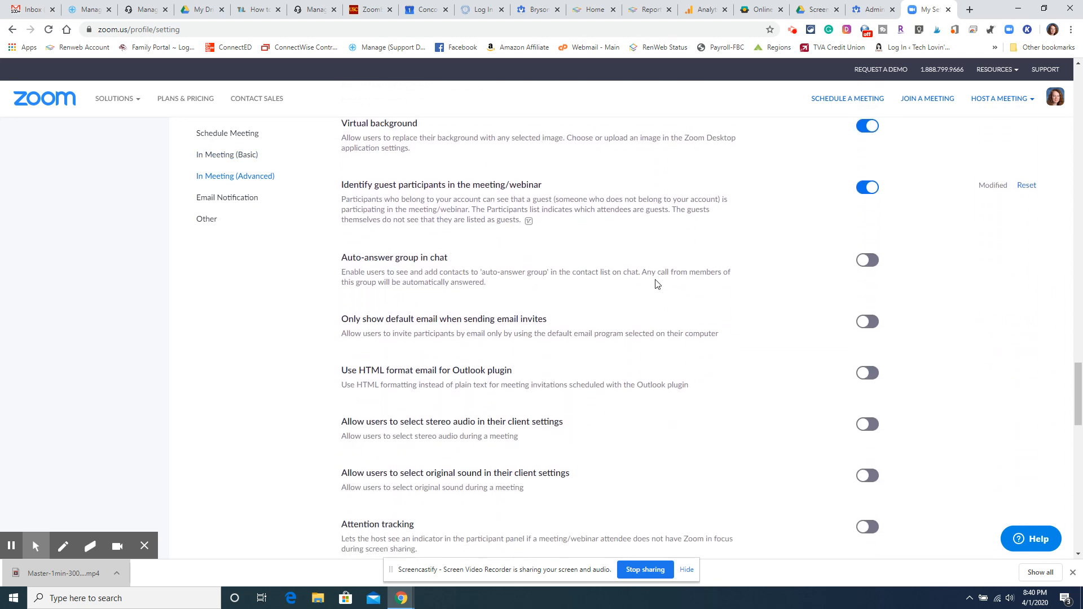
scroll(658, 283, down, 2)
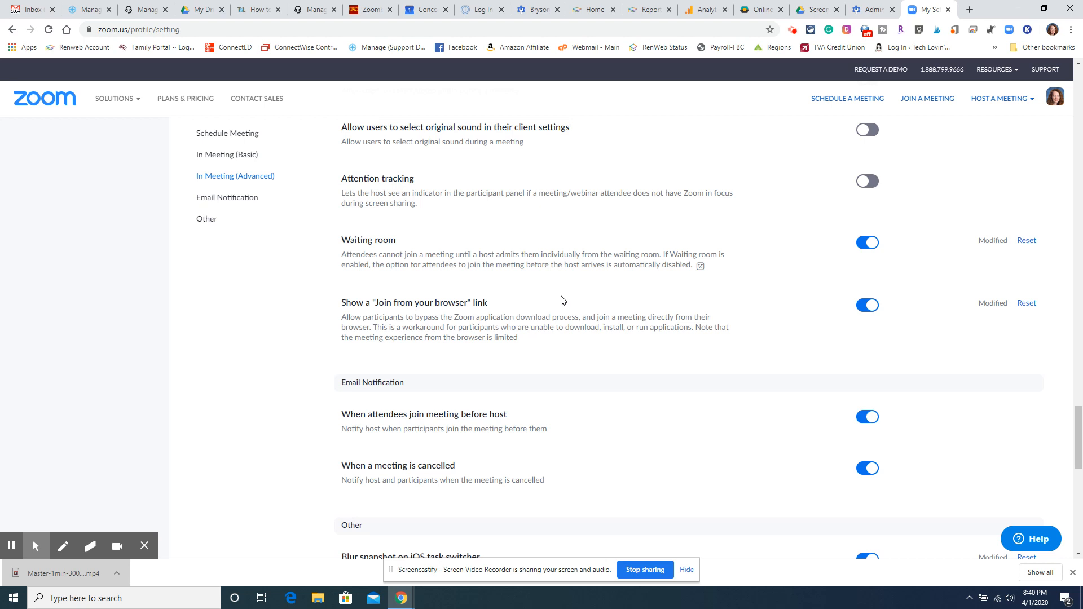
mouse_move(1003, 112)
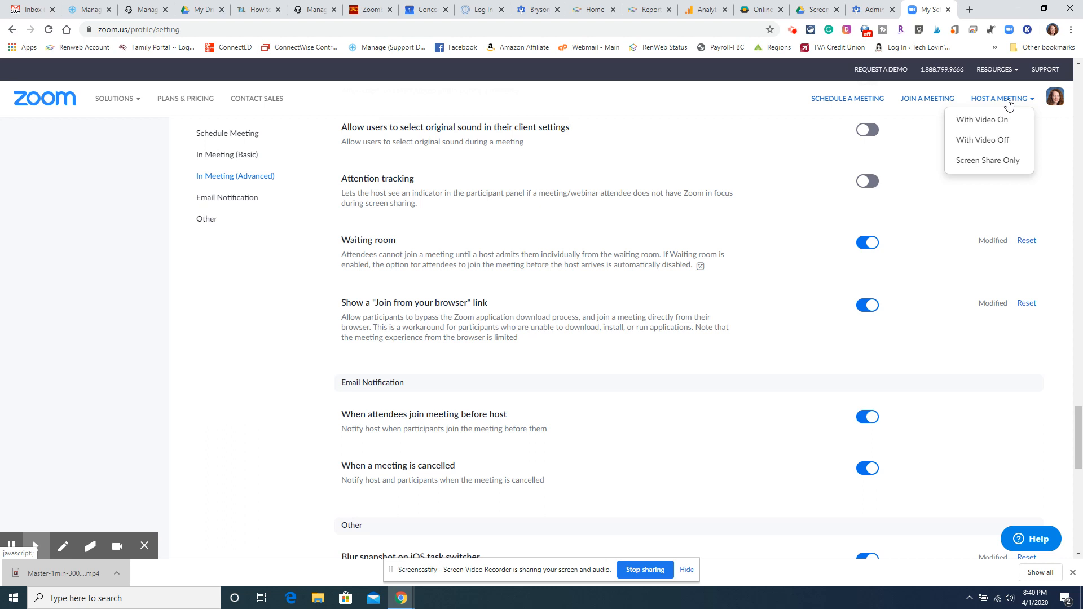
click(996, 141)
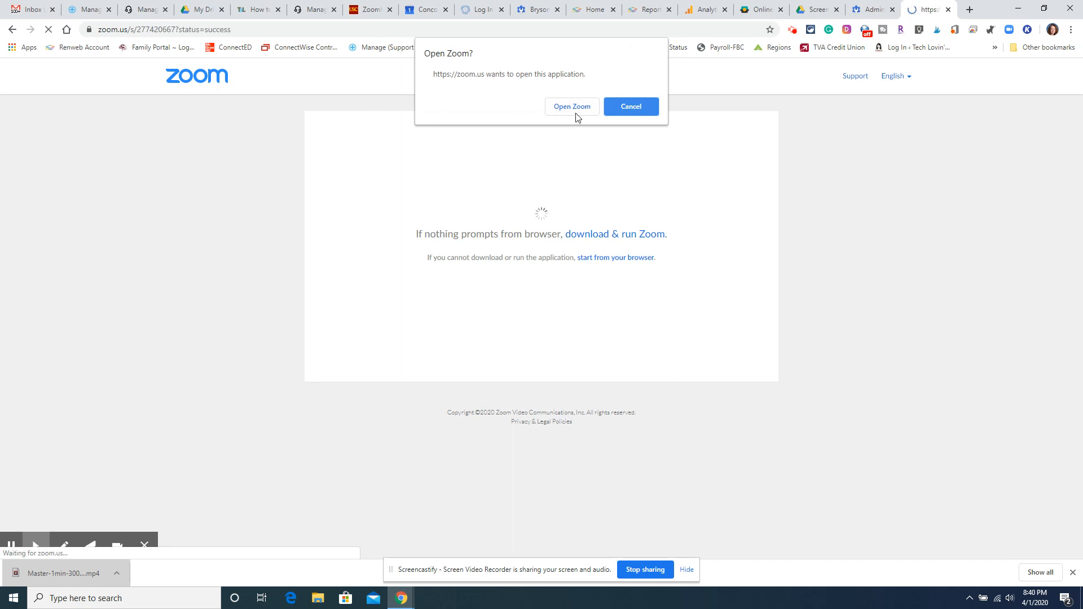
click(576, 108)
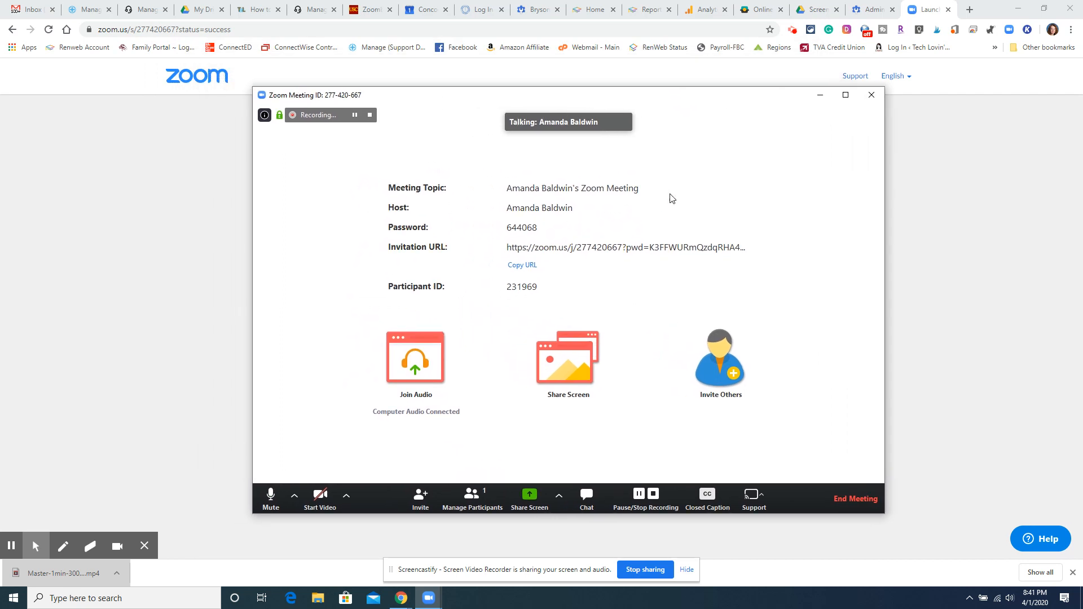
Open the participants panel and lock the meeting, confirming the lock
click(472, 495)
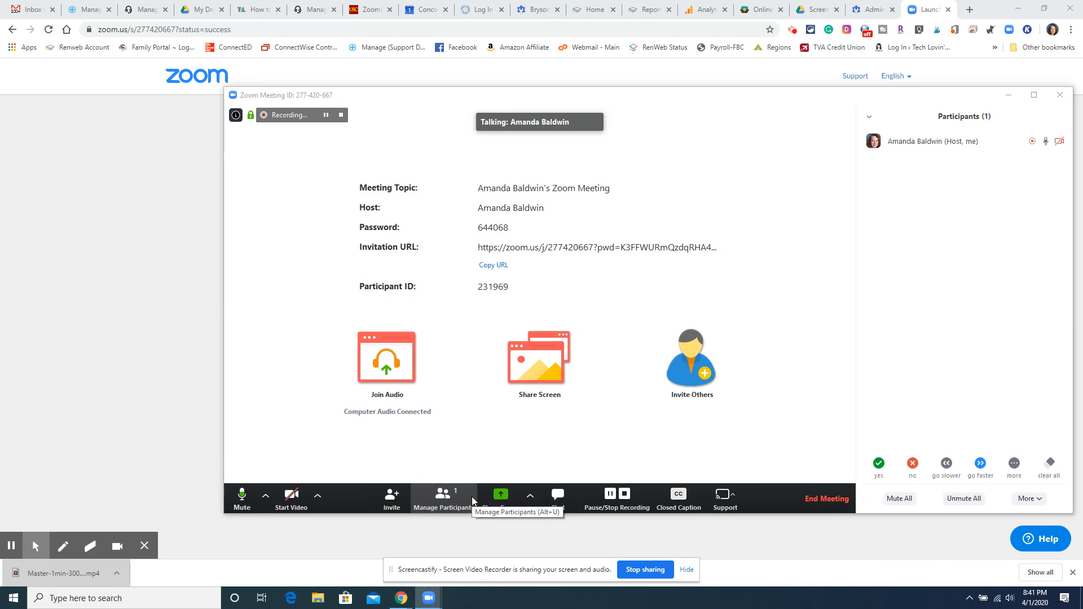
click(1027, 500)
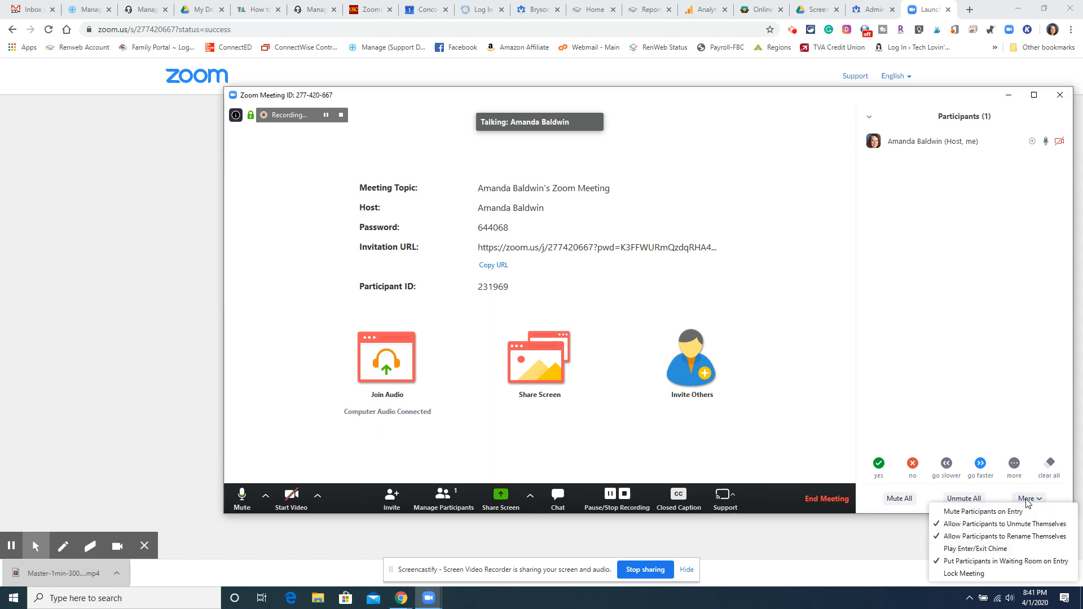
click(965, 574)
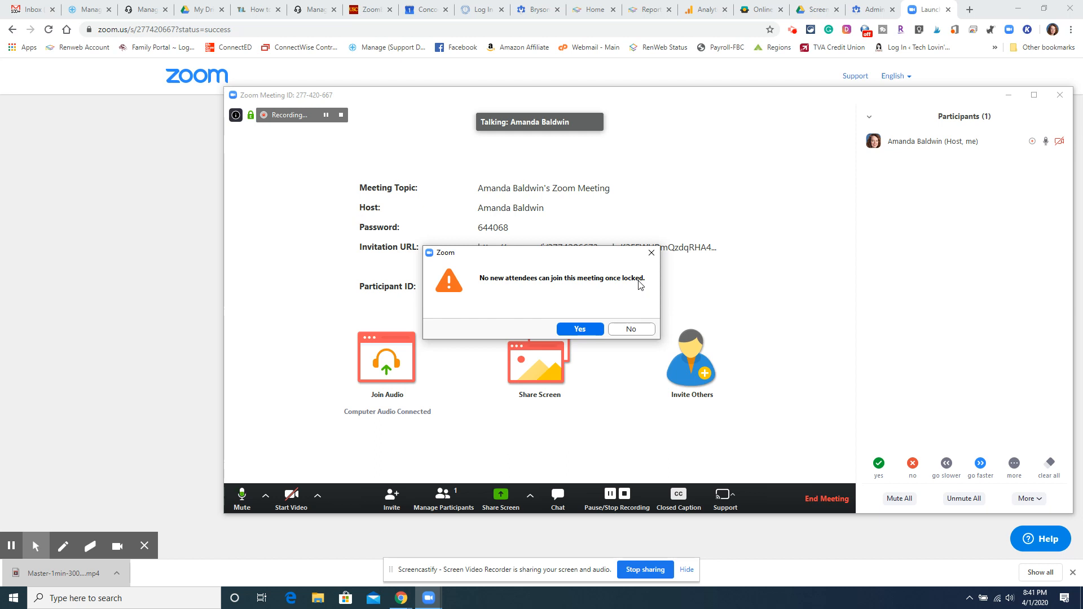
click(579, 331)
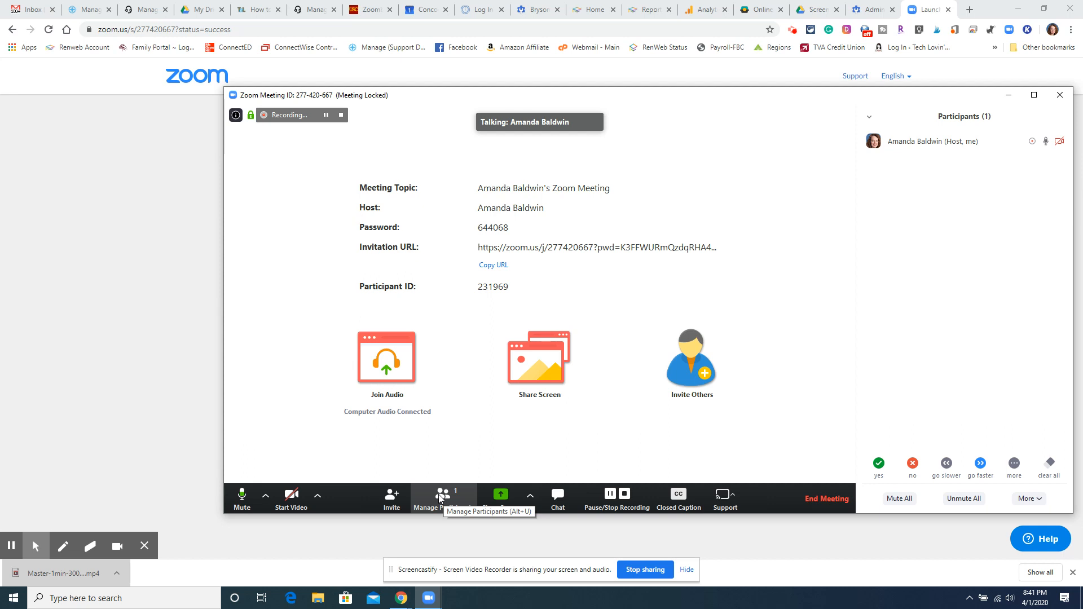
Open the options menu for the host's own entry in the participants list
mouse_move(925, 144)
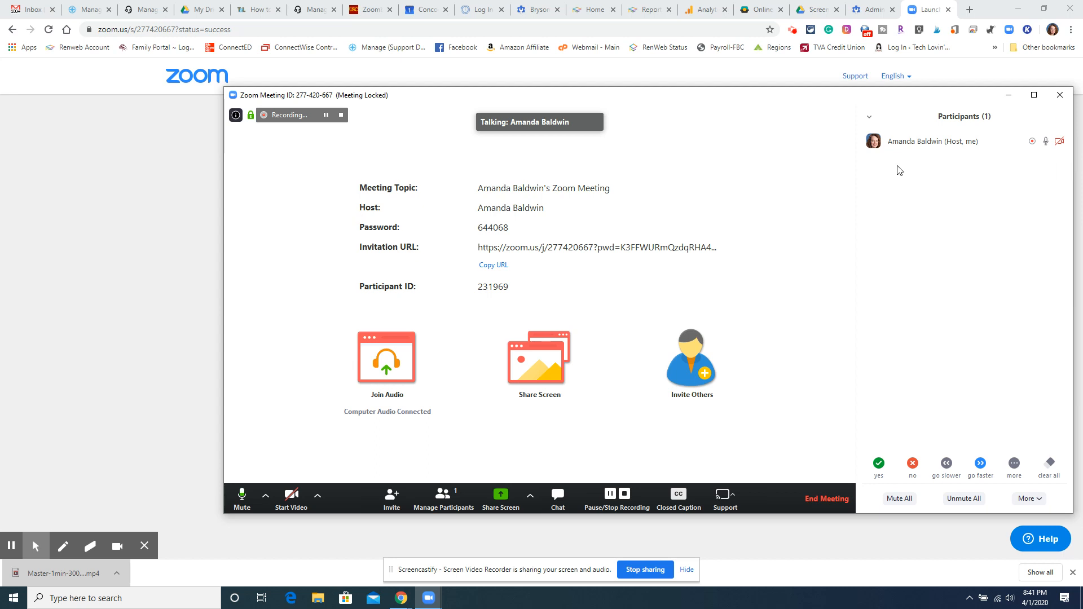
click(1049, 142)
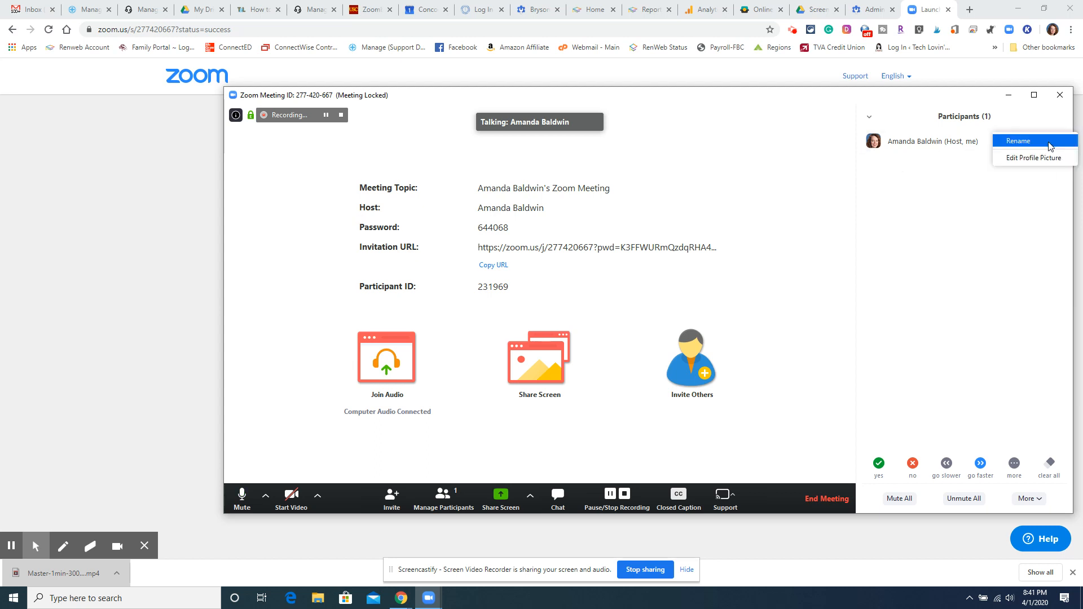